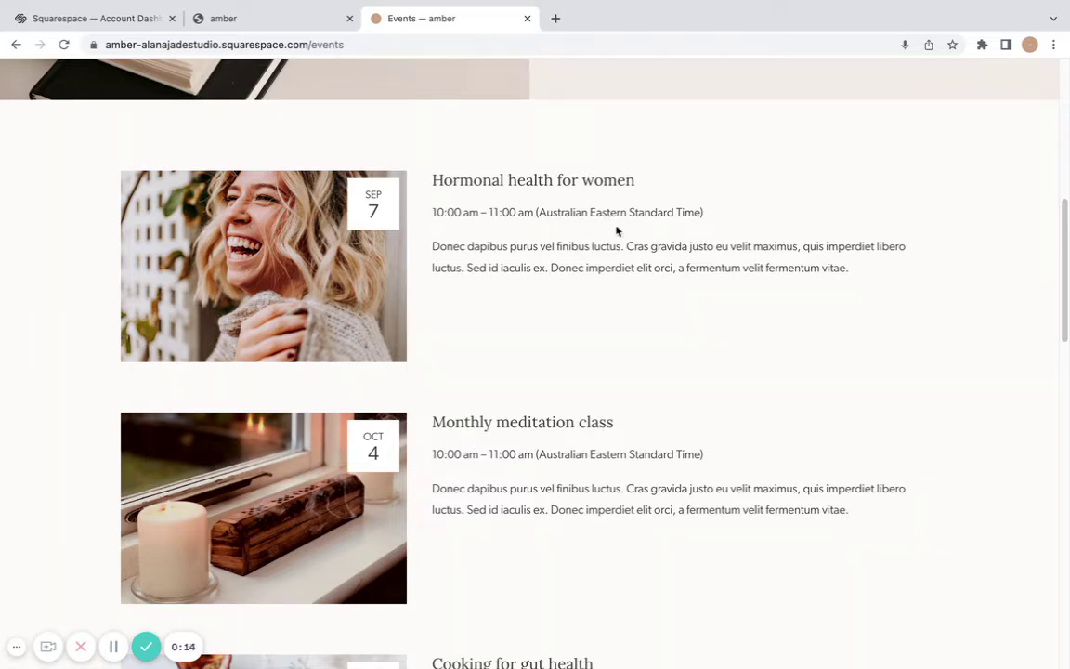
- Scroll the live Events page and select the first event's time range to inspect it
scroll(789, 295, up, 7)
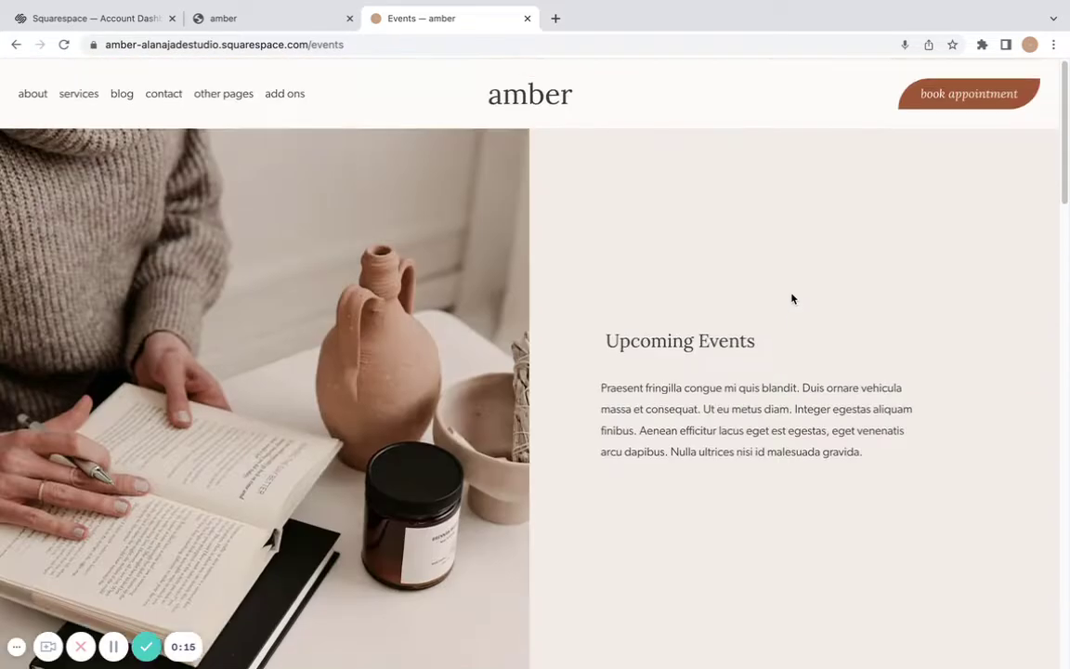
scroll(794, 306, down, 5)
scroll(794, 307, down, 3)
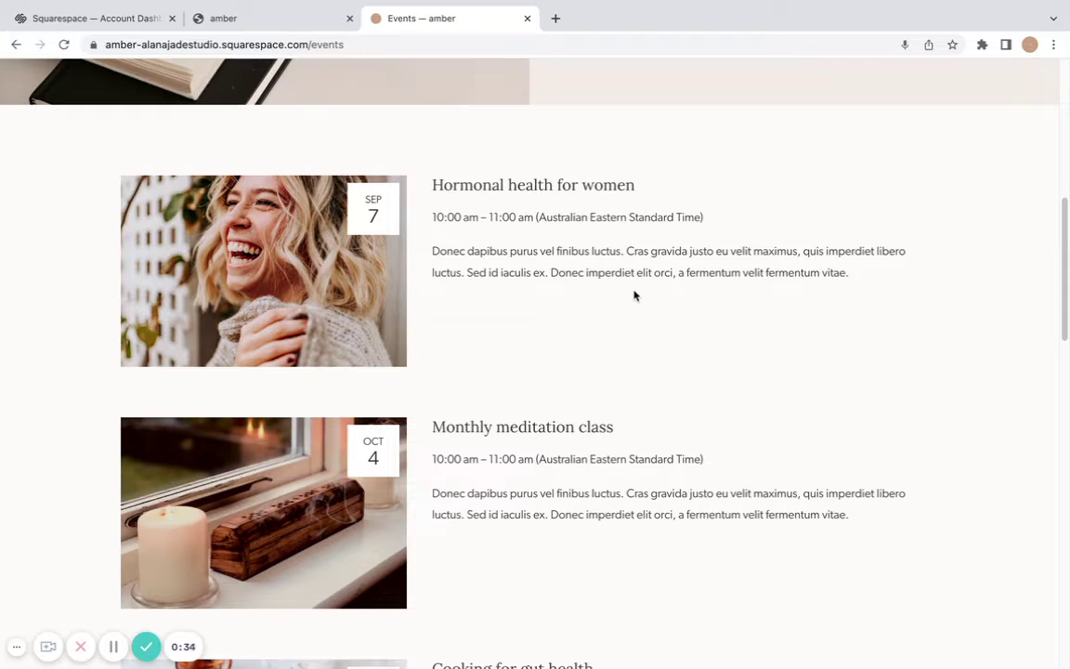
drag(436, 218, 536, 217)
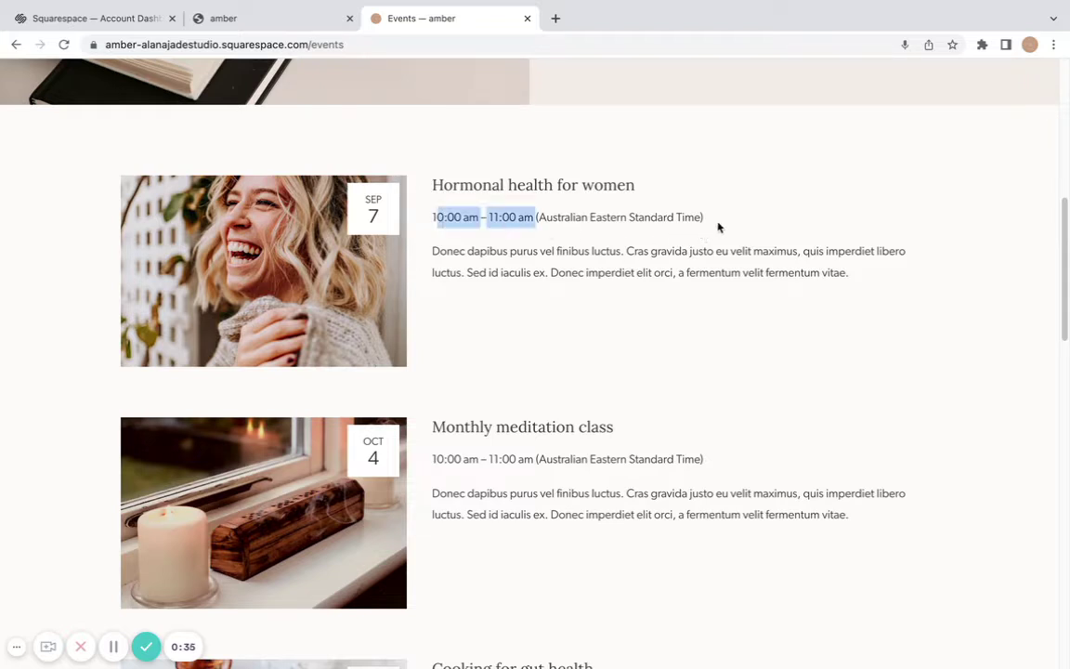
click(724, 224)
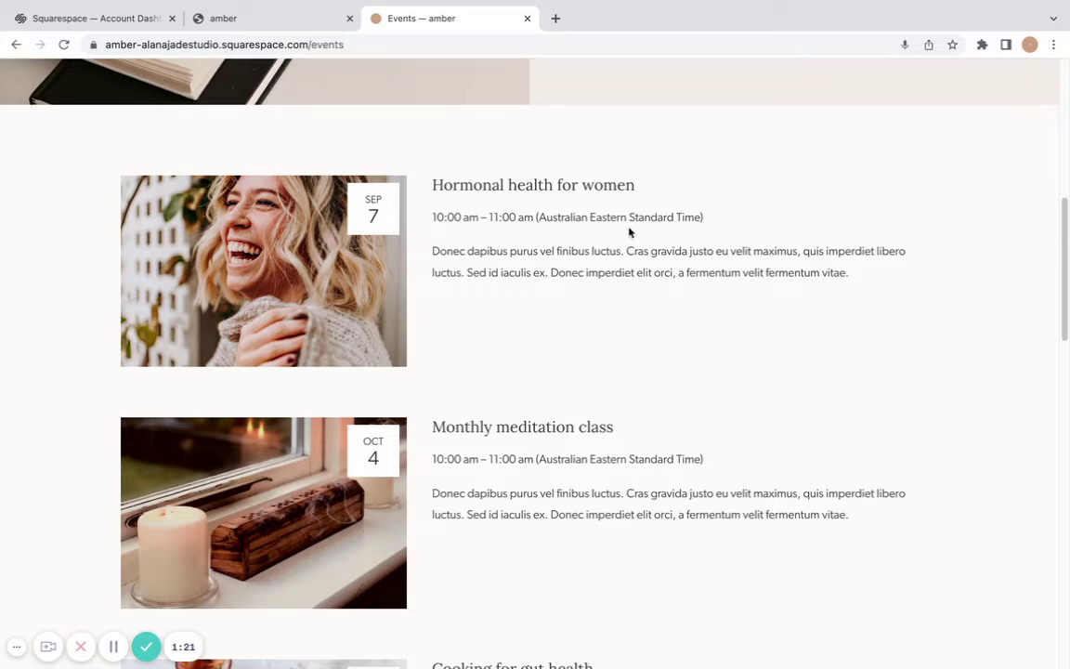
- Open the Hormonal health for women event, then return to the Events page
scroll(610, 387, down, 4)
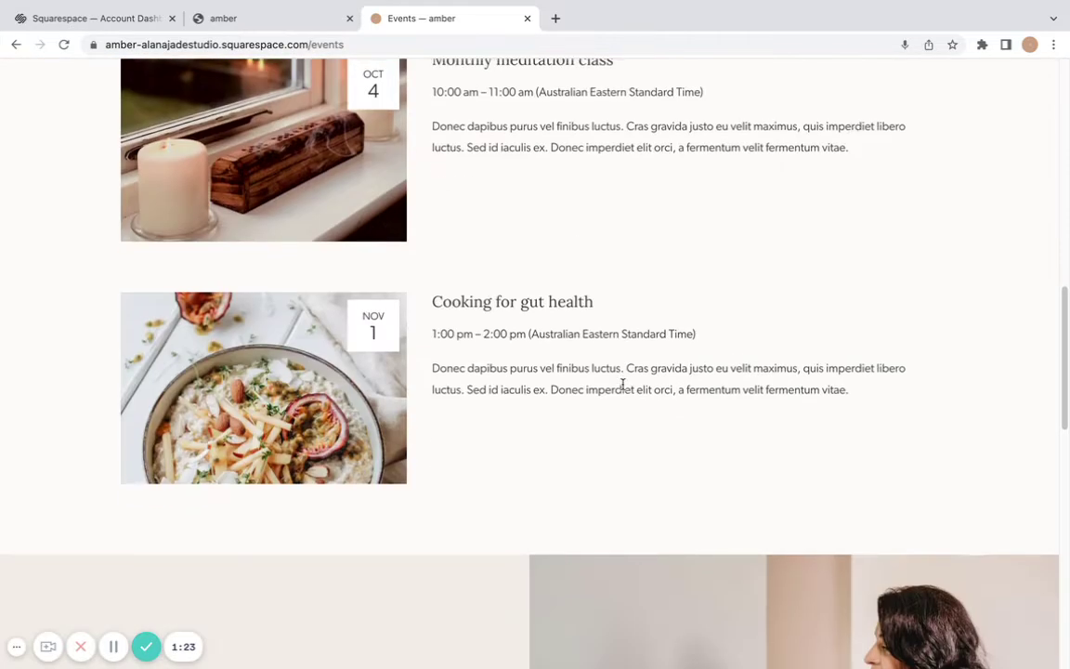
scroll(624, 382, up, 3)
click(564, 125)
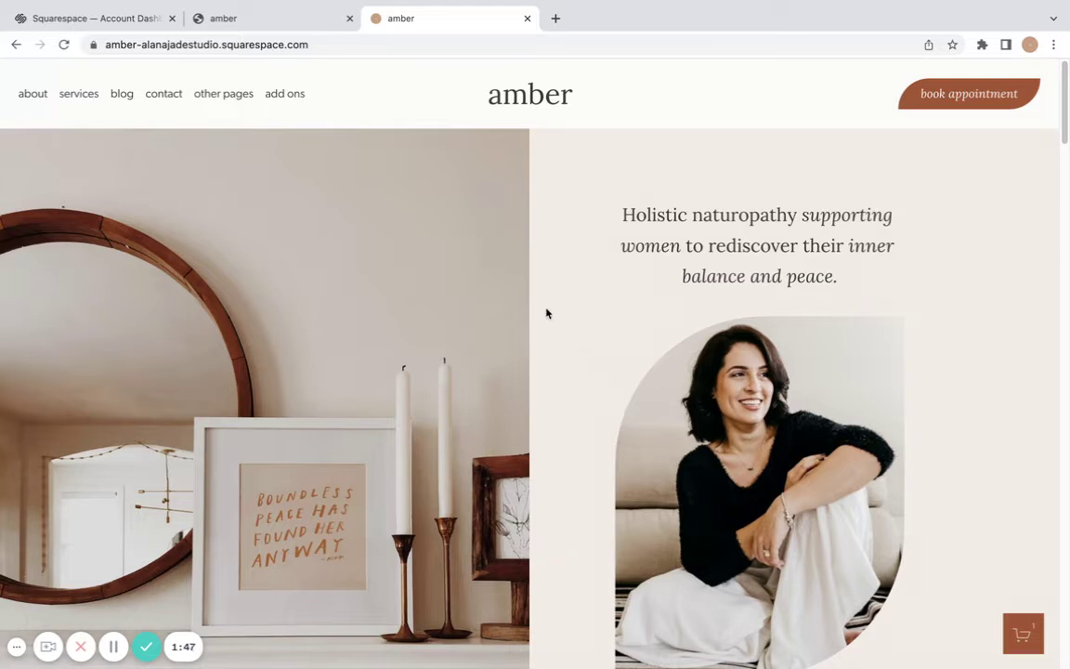
mouse_move(285, 93)
click(292, 122)
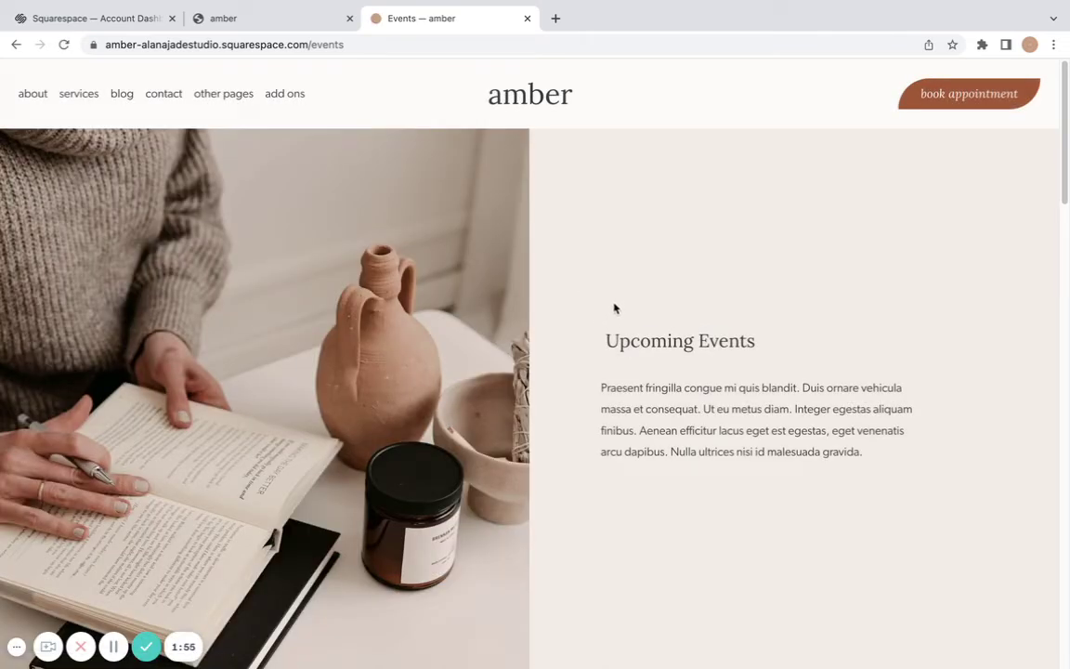
- Switch to the site's custom CSS code, then leave it for the main site menu
mouse_move(272, 27)
click(252, 59)
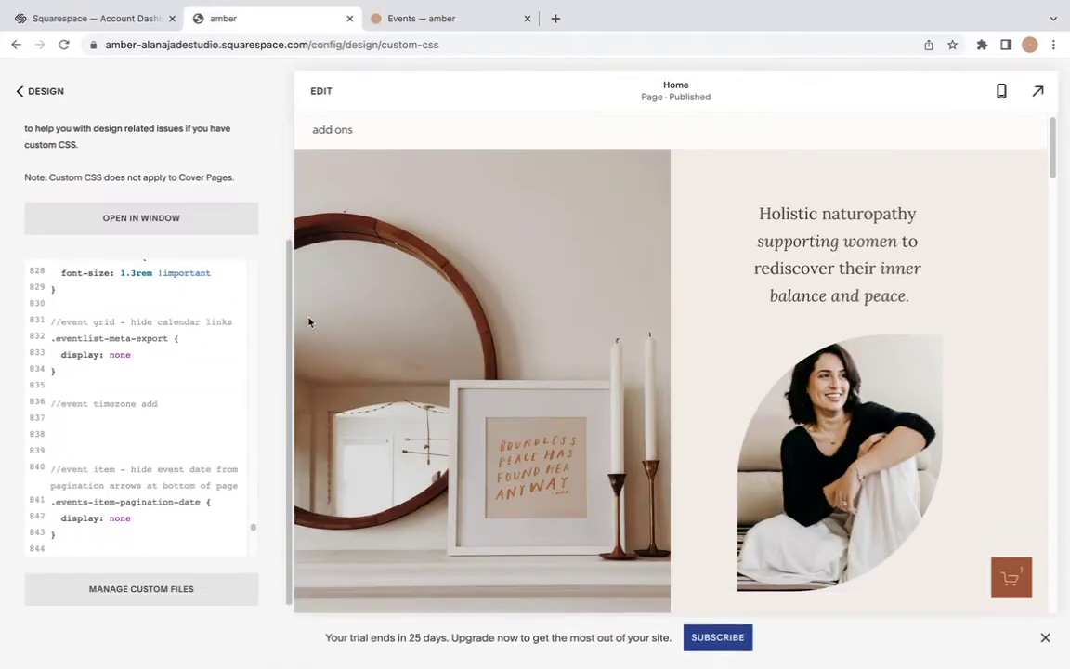
click(21, 93)
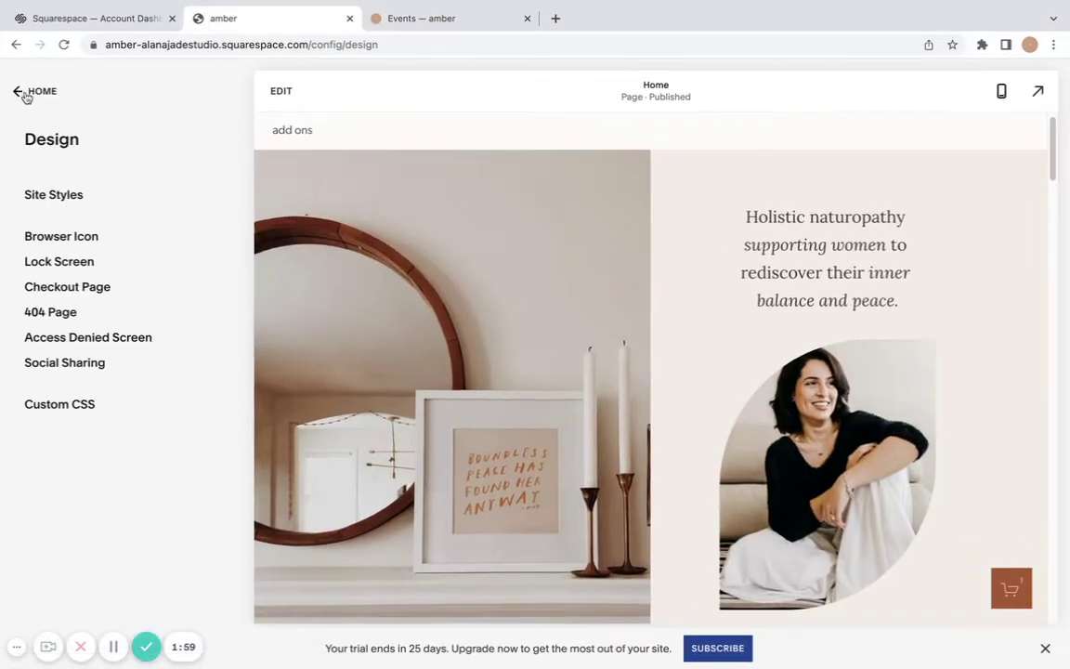
click(21, 91)
- Browse the Pages list, then view the live Events page showing times without a time zone
click(71, 190)
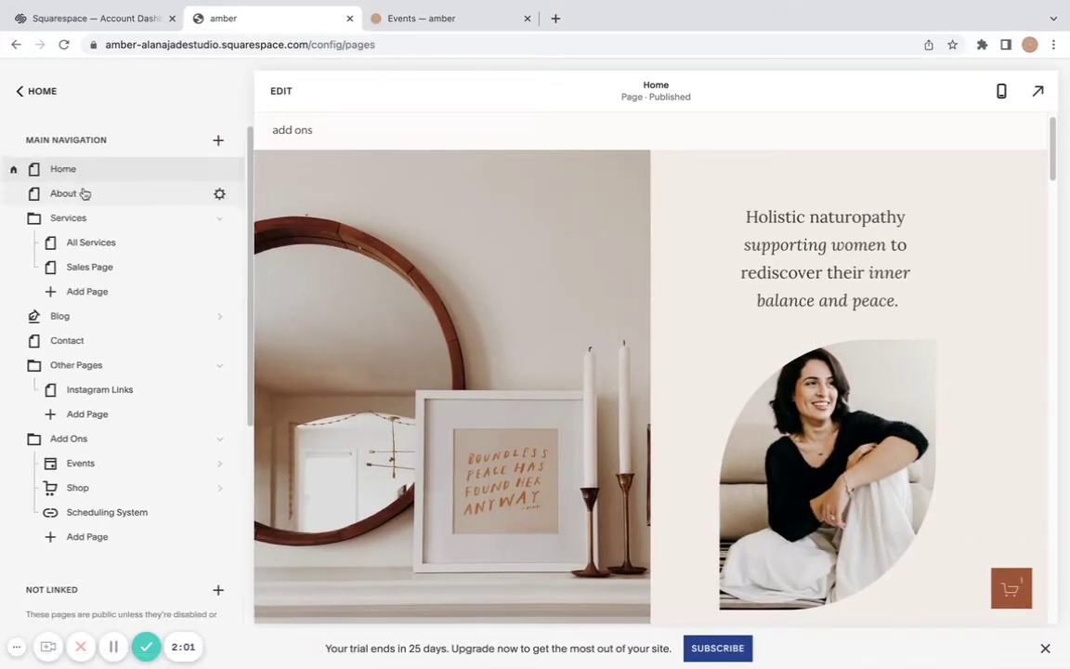
click(218, 142)
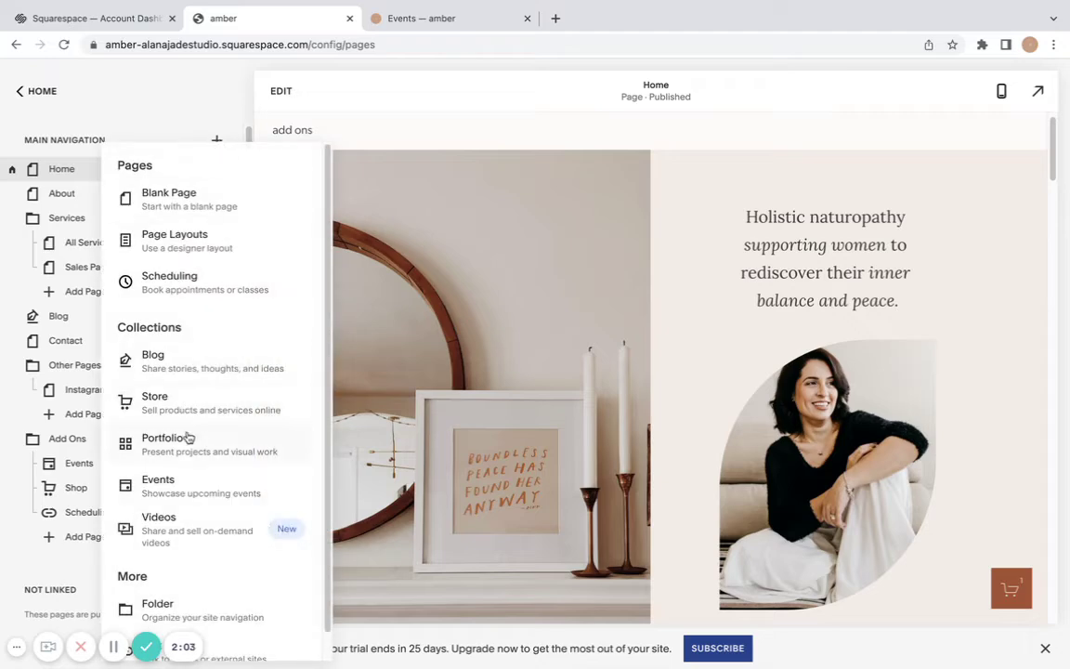
click(99, 92)
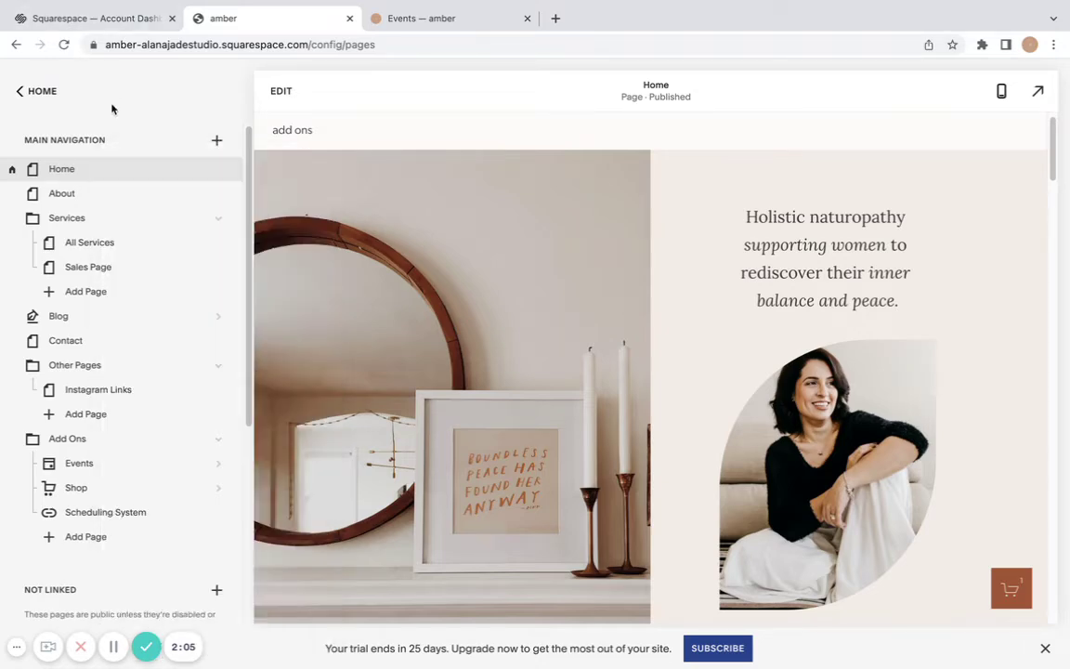
click(403, 31)
scroll(743, 237, down, 5)
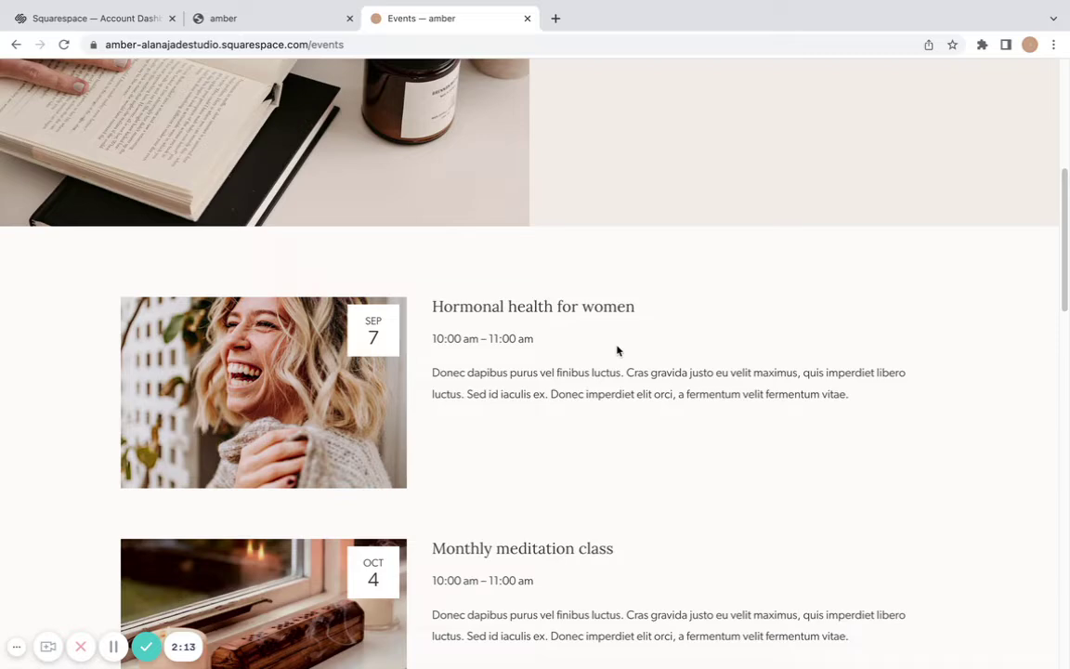
- Open Design > Custom CSS and scroll to line 911, the end of the stylesheet
click(219, 23)
click(50, 93)
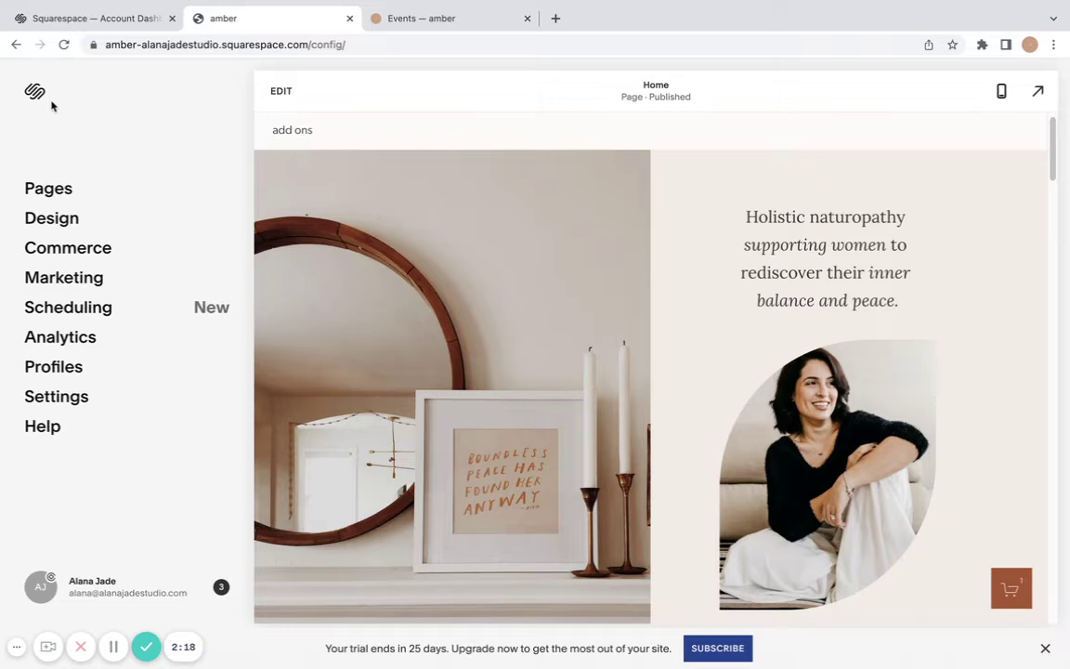
click(52, 219)
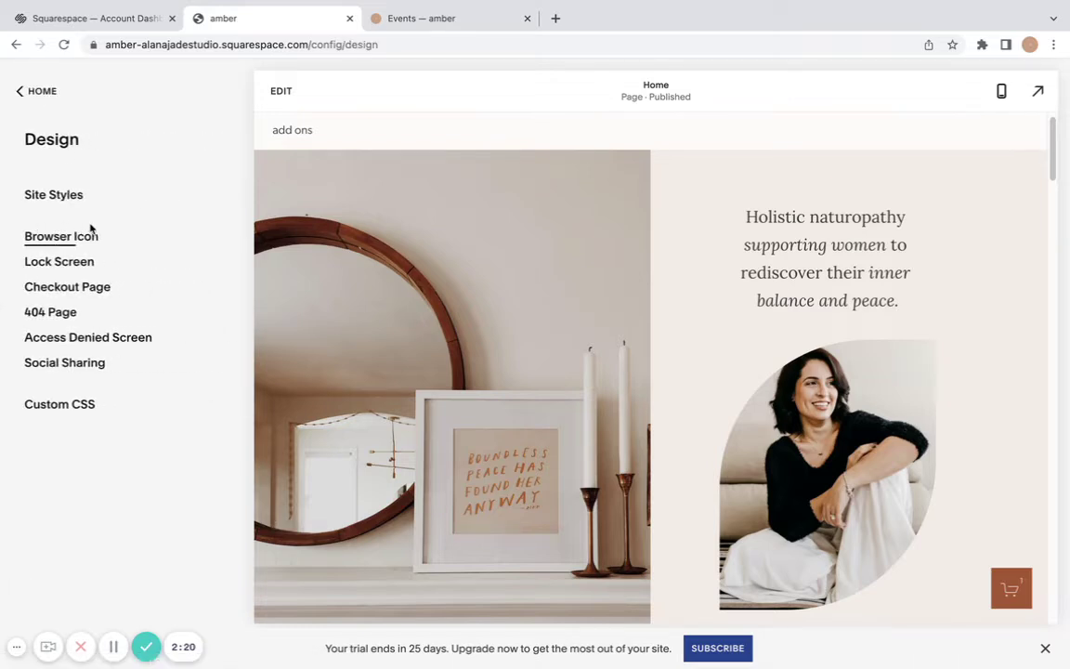
click(61, 406)
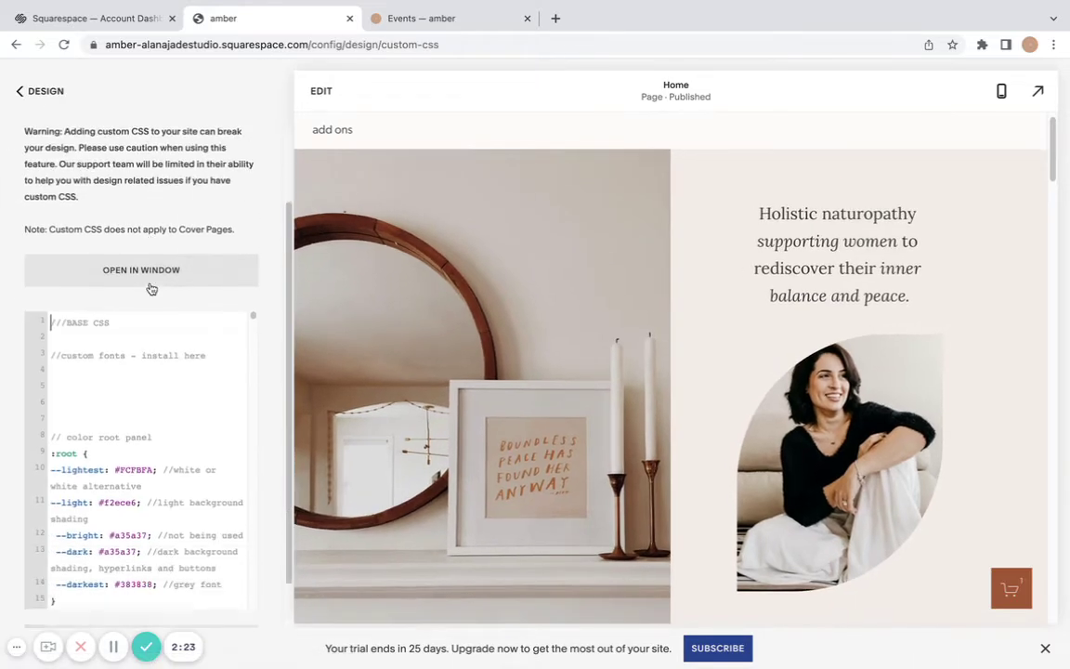
scroll(150, 283, down, 3)
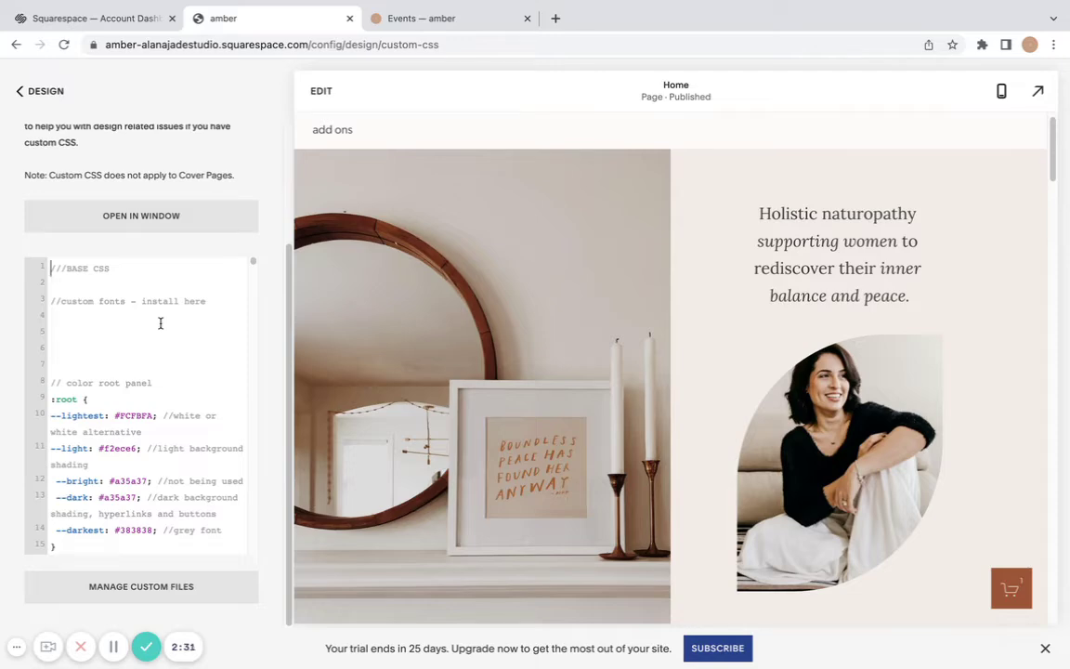
scroll(149, 329, down, 20)
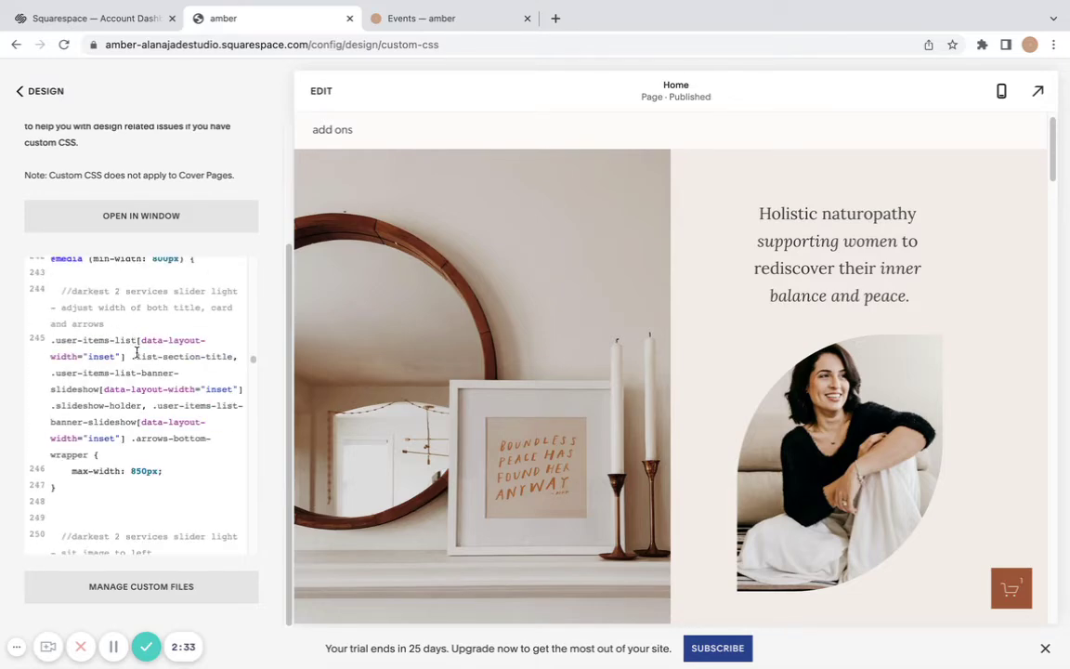
scroll(240, 396, down, 15)
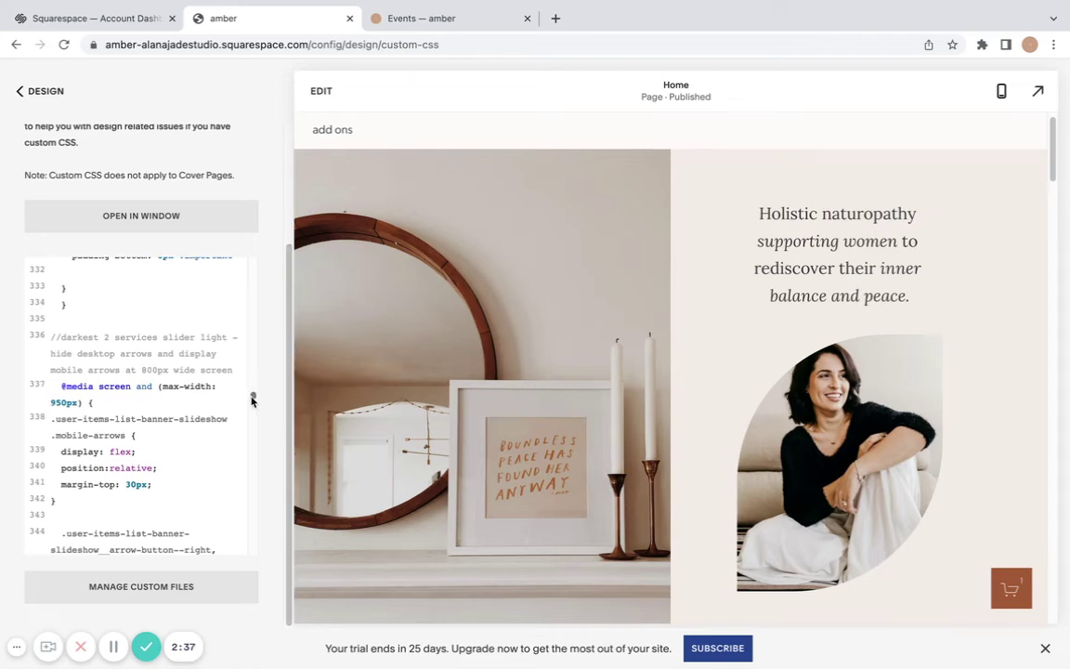
drag(252, 398, 263, 598)
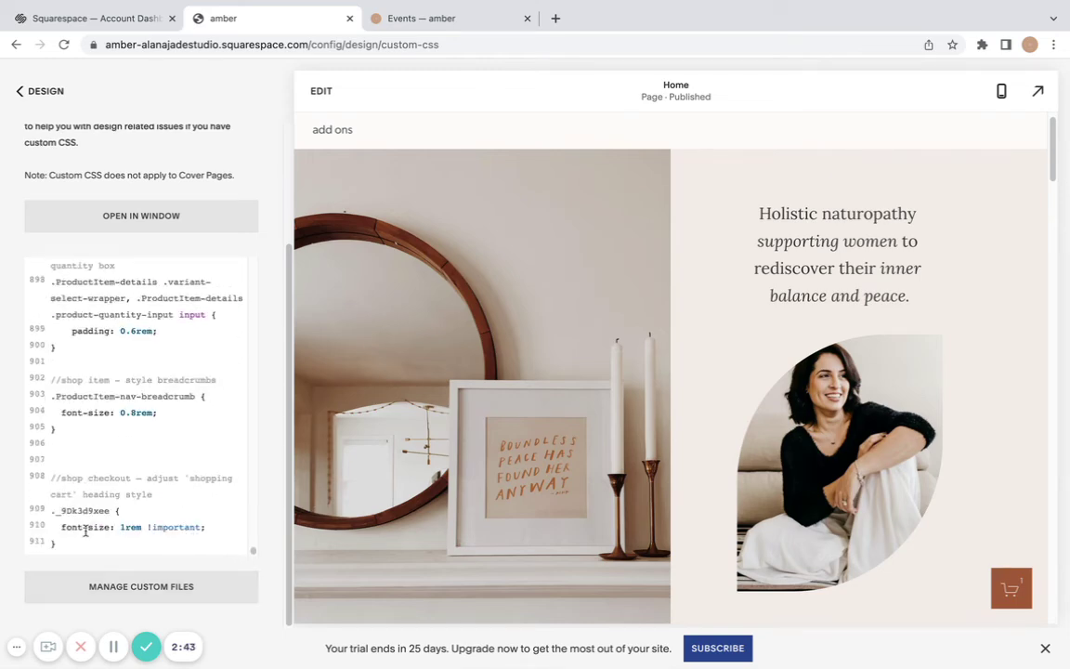
- Add blank lines after the existing code and paste the .event-time-localized:after rule
click(57, 543)
key(Return)
key(Return)
key(Return)
key(Return)
key(Return)
key(Return)
key(Return)
key(Return)
key(Return)
key(Return)
key(Return)
key(Return)
key(Return)
key(Return)
key(Return)
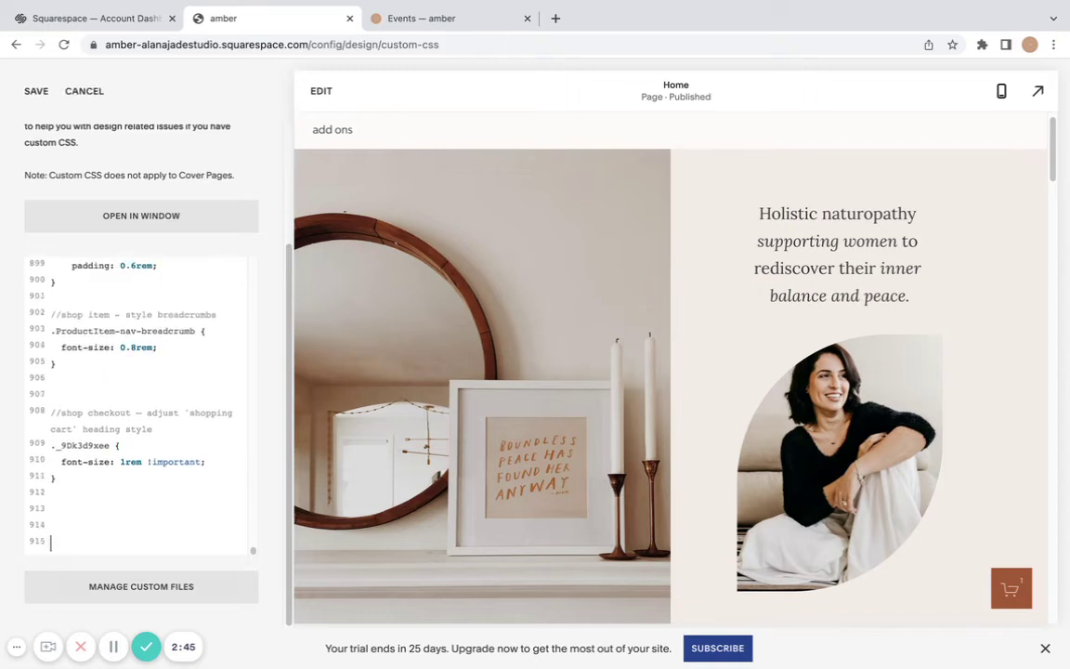
key(Return)
key(Return)
key(Return)
click(81, 295)
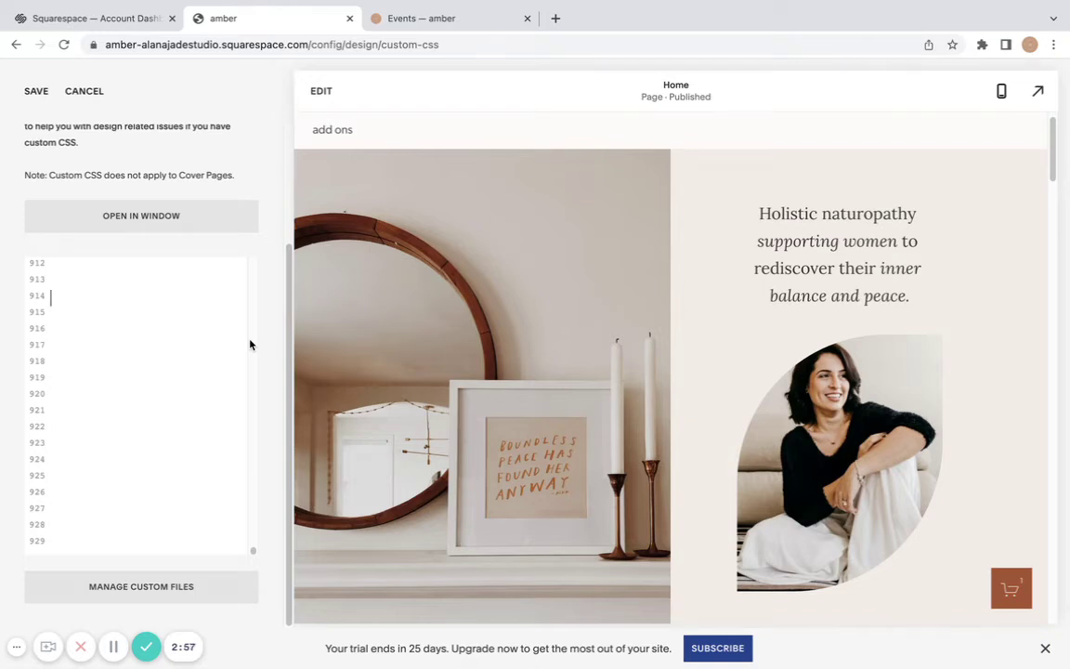
text(.event-time-localized:after{content:" (Australian Eastern Standard Time)"})
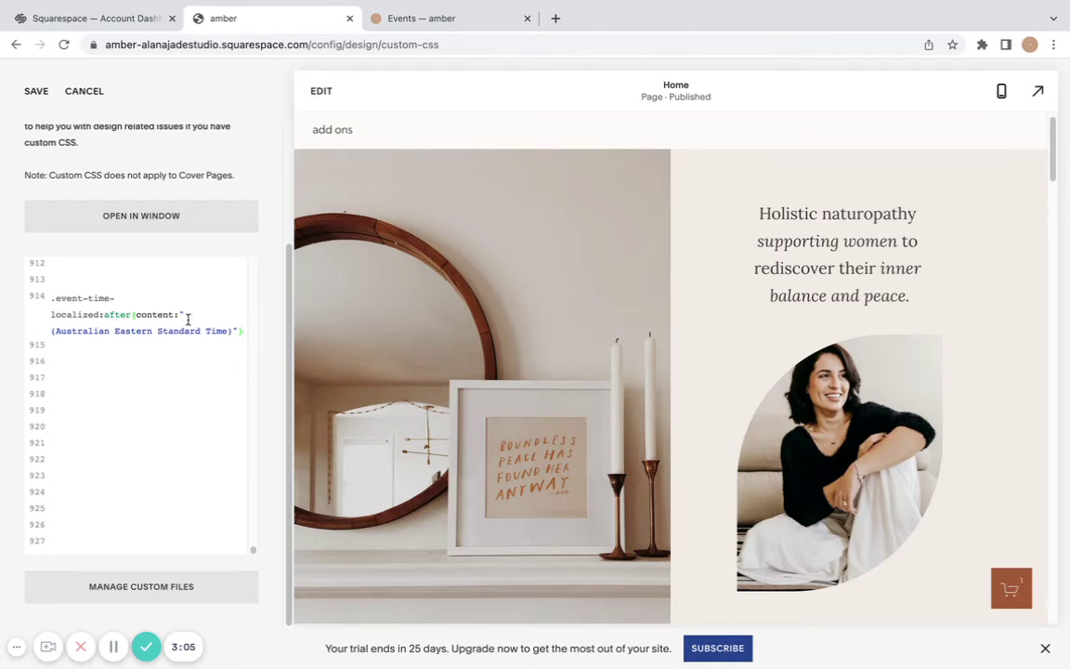
- Replace the long time-zone name in the rule's content with (AEST)
drag(136, 315, 232, 331)
click(234, 331)
drag(53, 331, 226, 332)
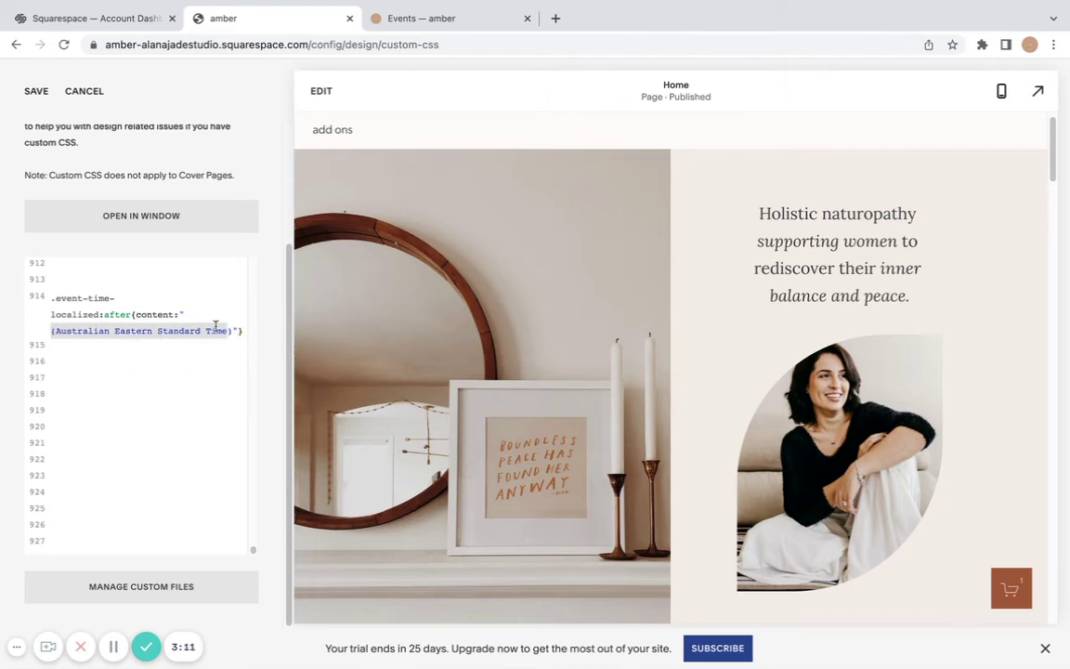
click(228, 332)
drag(229, 332, 38, 329)
text(()
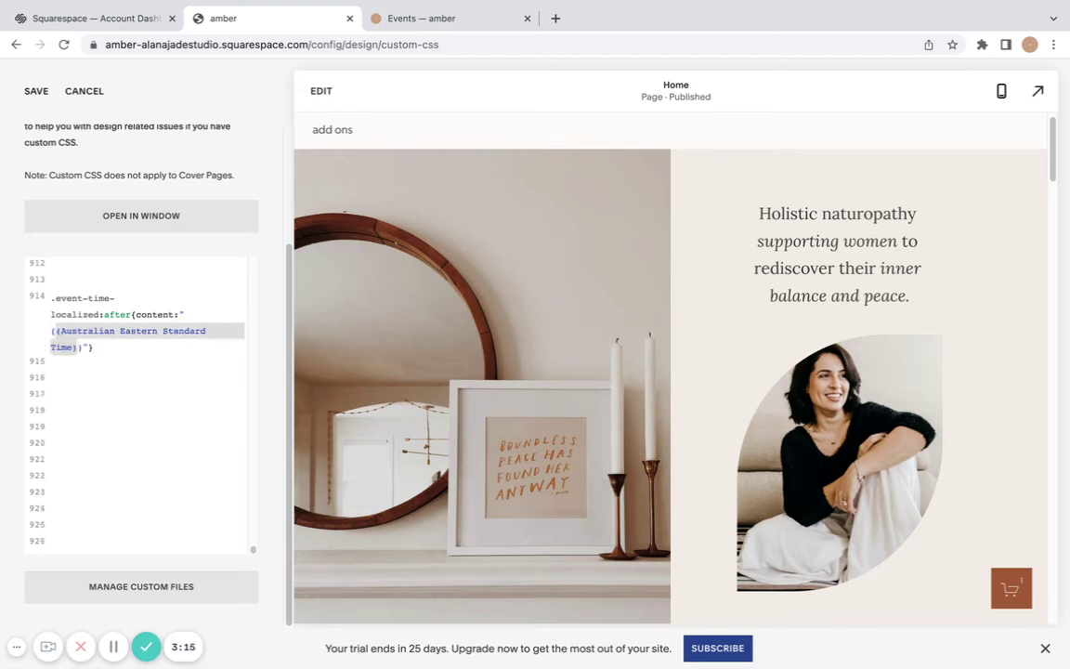
key(BackSpace)
text(AEST)
- Remove the stray space and backslash before (AEST) and check its quotes
double_click(192, 316)
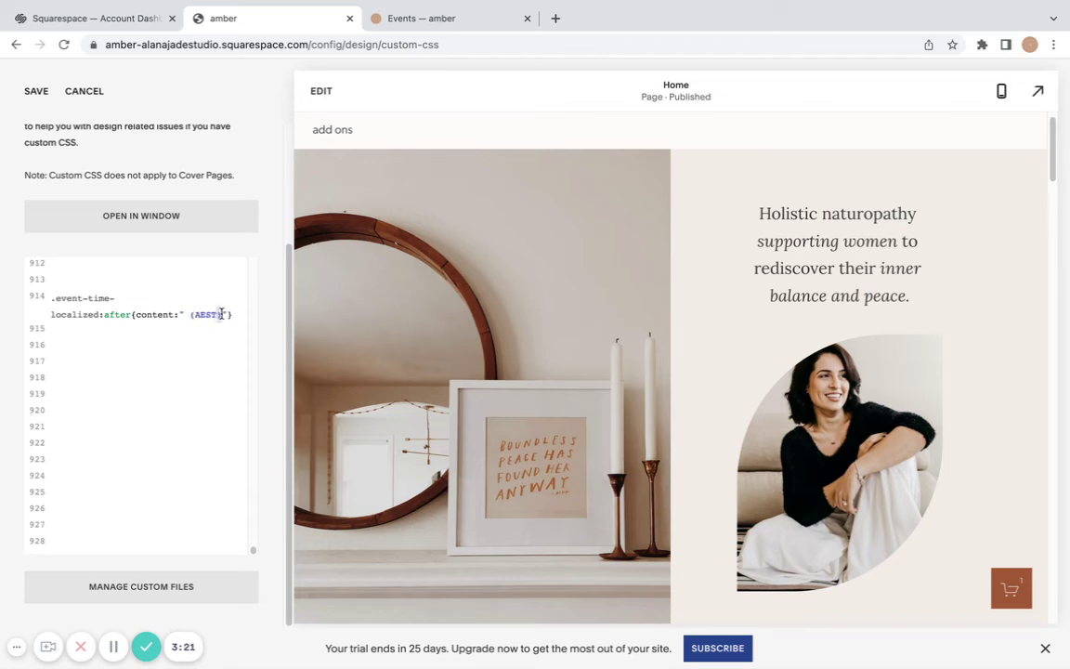
click(202, 337)
click(191, 315)
text(\)
key(BackSpace)
key(BackSpace)
key(Left)
key(Left)
key(Left)
key(Left)
key(Left)
key(Left)
- Save the custom CSS and reload the live Events page to confirm times end with (AEST)
click(37, 90)
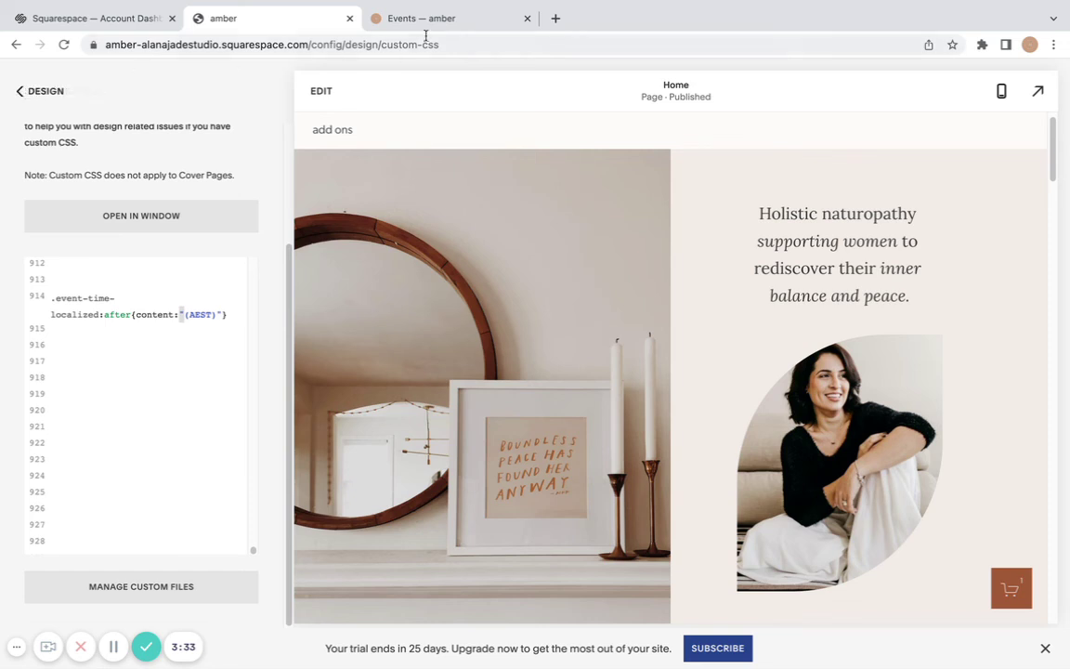
click(457, 21)
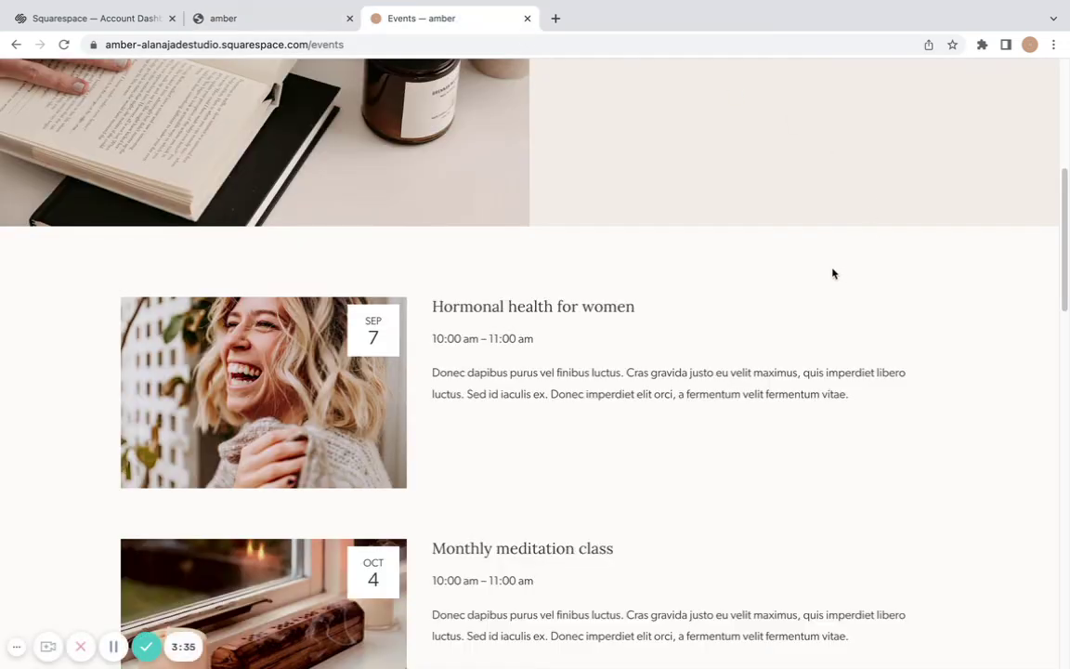